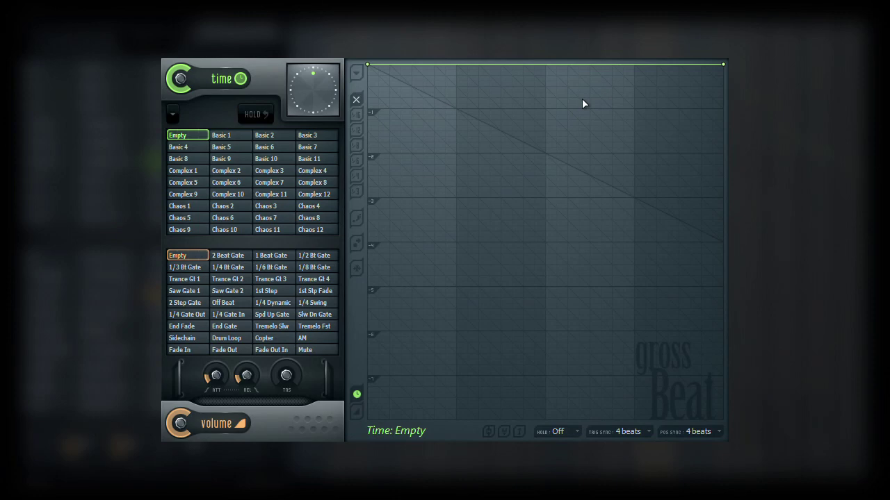
Preview the time slots Basic 1, 2, 3, 7 and 6, recheck Basic 1, and return to the Empty time slot.
click(223, 136)
click(268, 137)
click(307, 136)
click(308, 148)
click(275, 149)
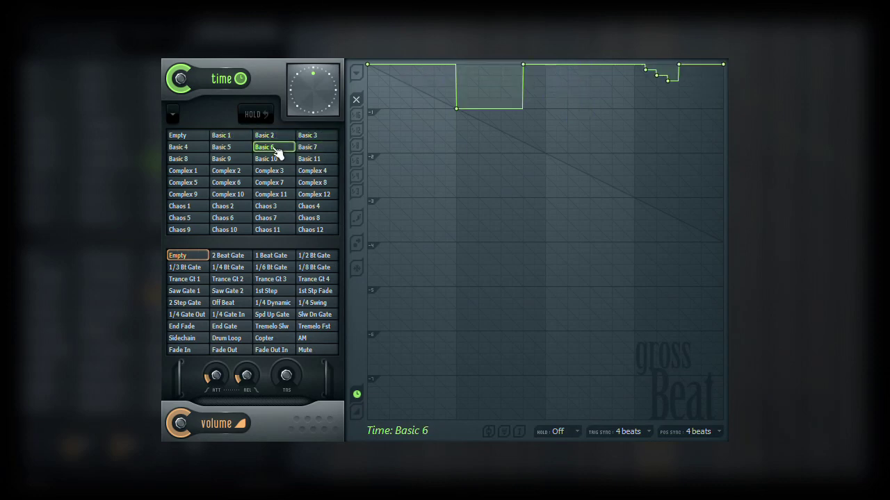
click(237, 138)
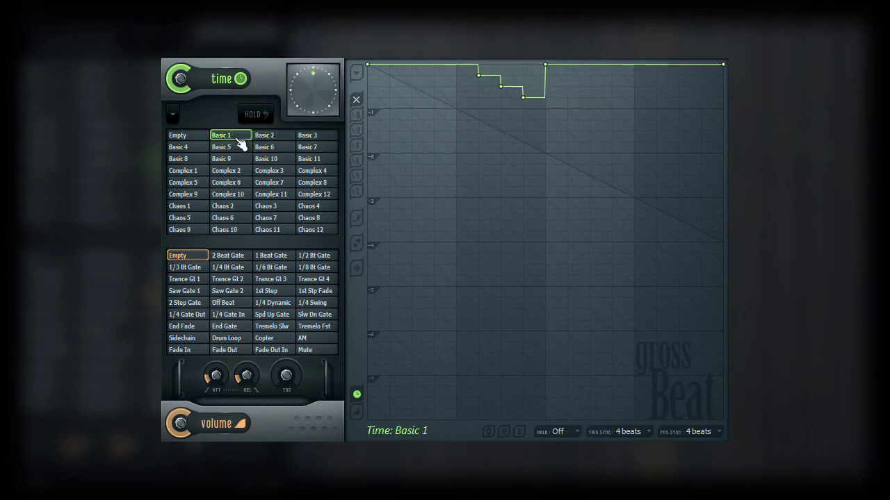
click(197, 139)
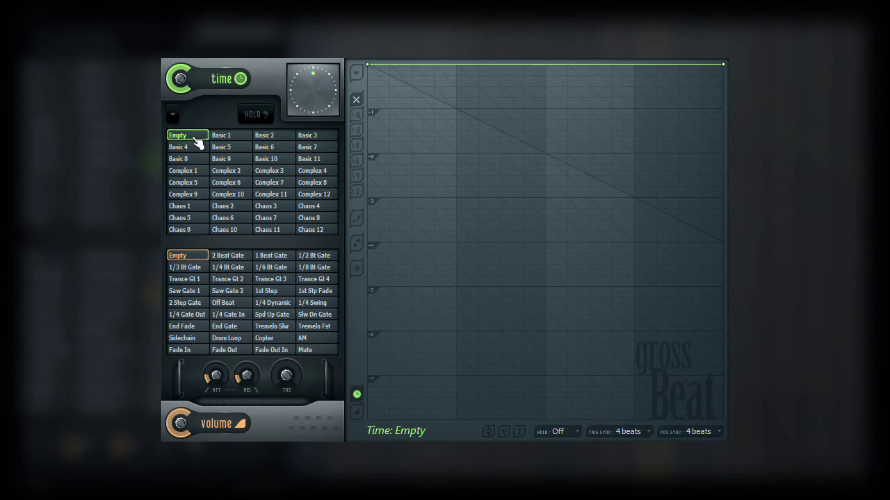
Compare the Basic 1, 2, 3 and 6 time slot envelopes with the Empty time slot, finishing on Empty.
click(221, 137)
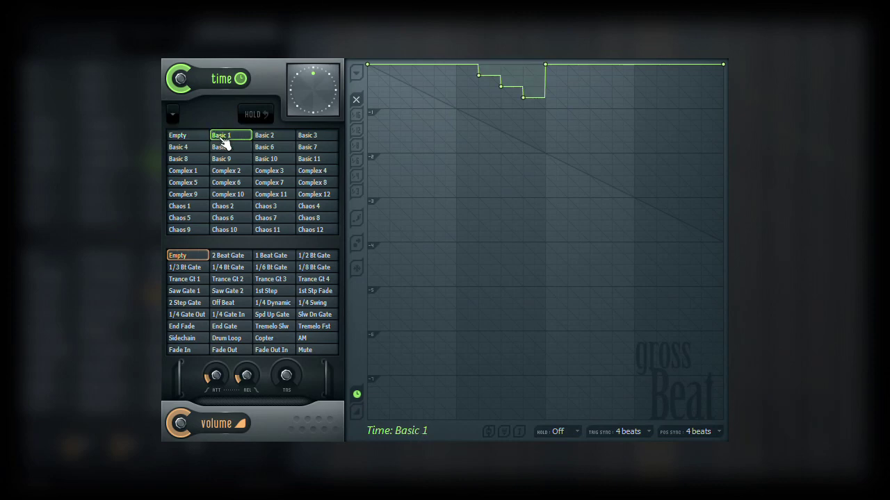
click(266, 137)
click(309, 137)
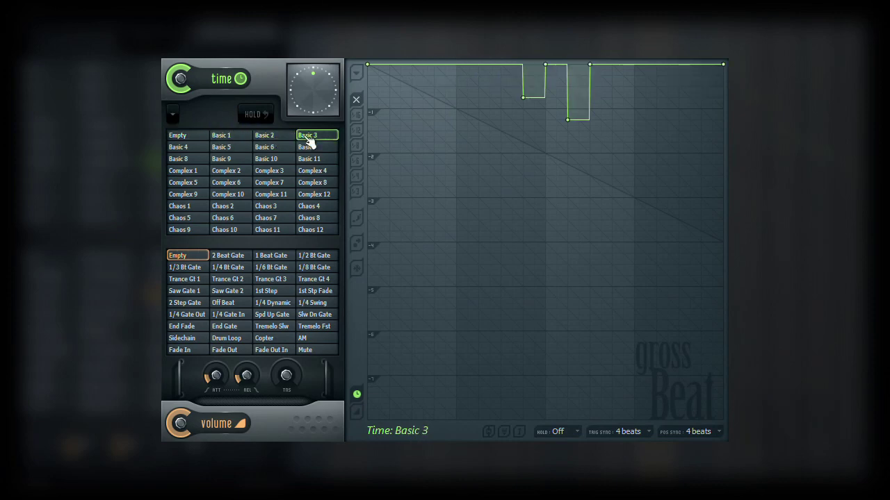
click(203, 141)
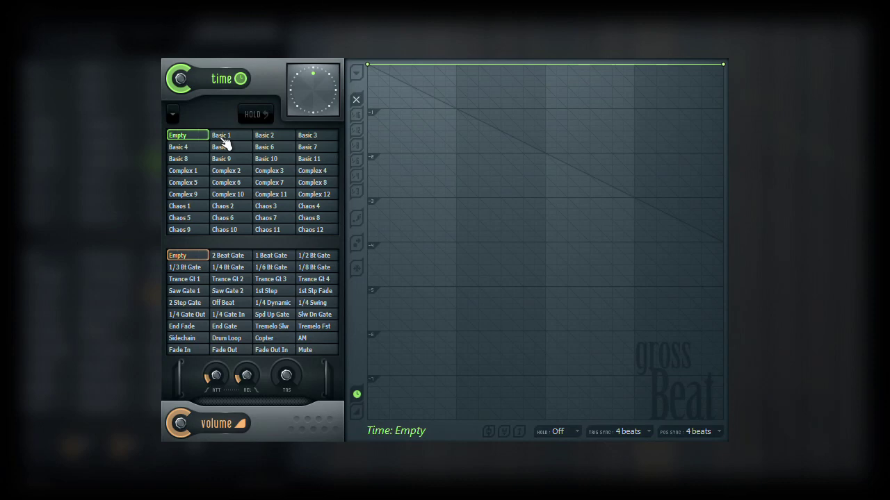
click(221, 139)
click(263, 138)
click(264, 149)
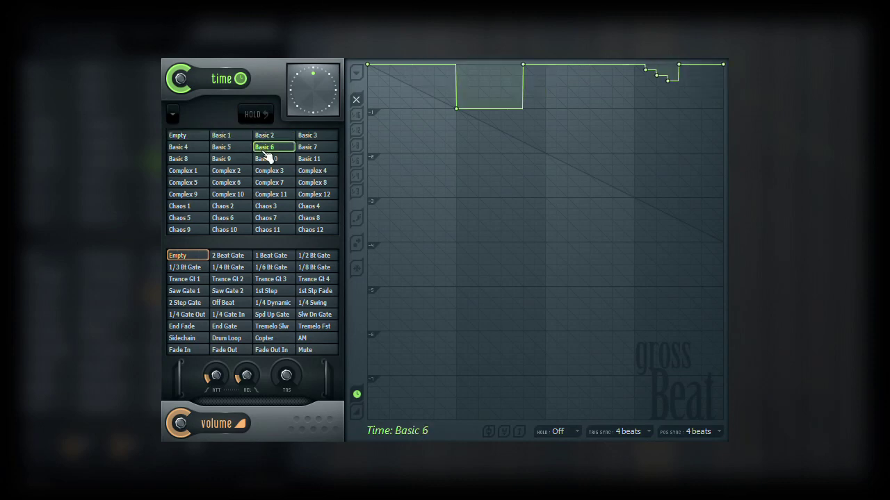
click(203, 138)
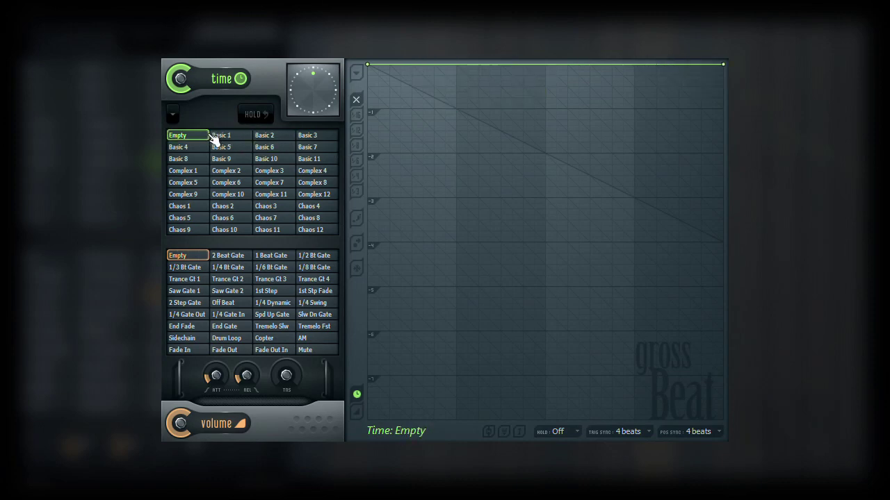
Audition the time slots Basic 1, 2, 3, 7, Complex 8, Complex 7 and Basic 8 during playback, ending on Empty.
click(224, 137)
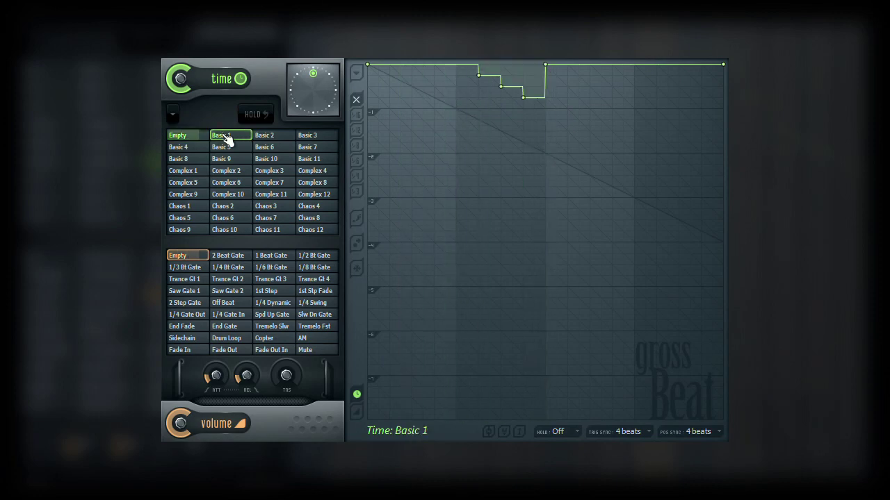
click(273, 139)
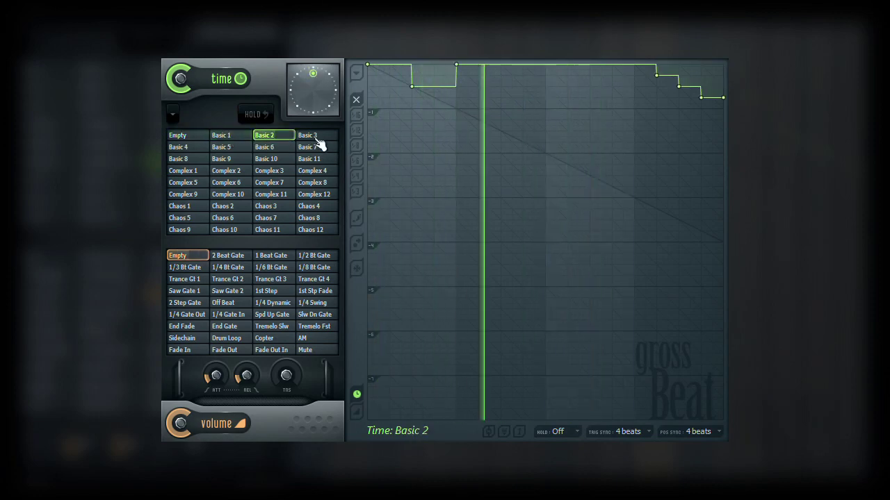
click(316, 137)
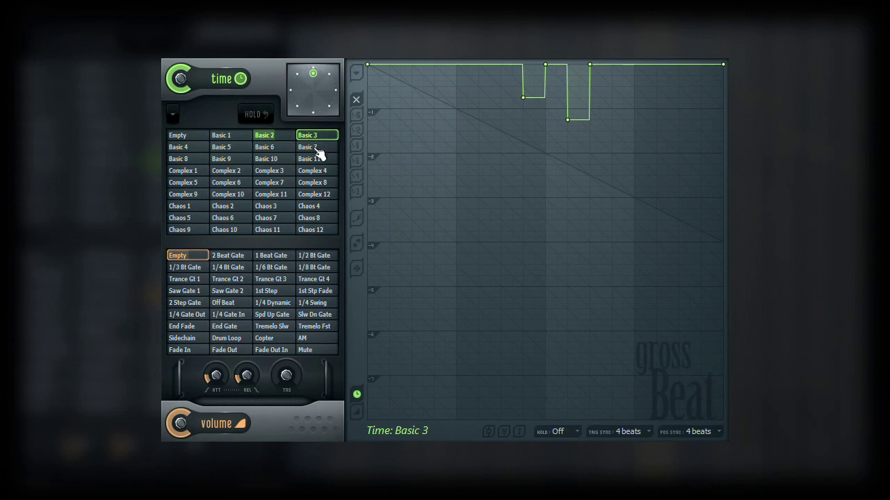
click(317, 148)
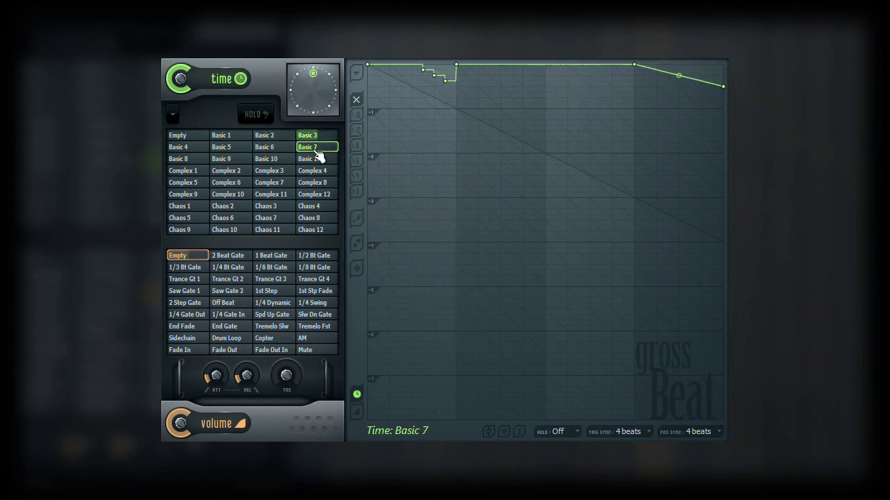
click(314, 182)
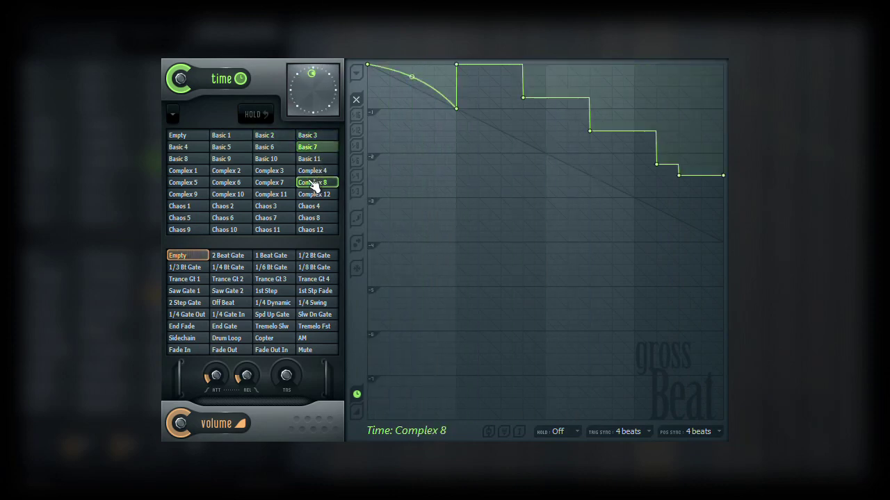
click(274, 183)
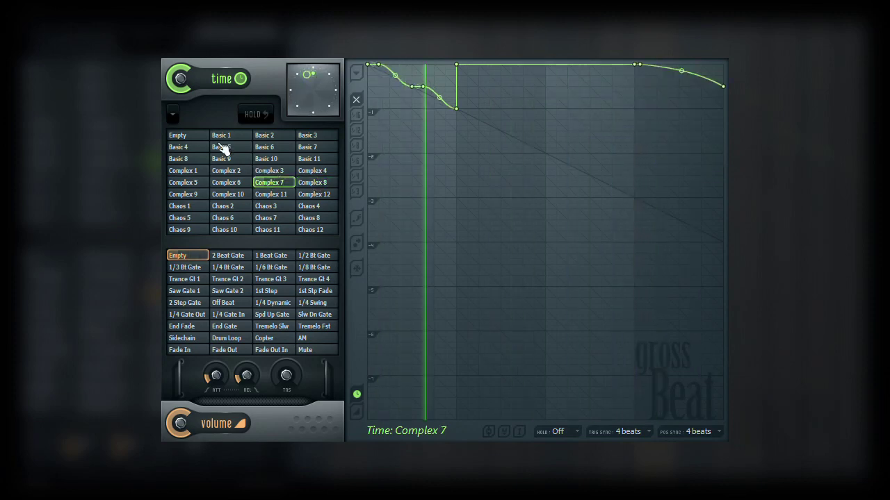
click(197, 159)
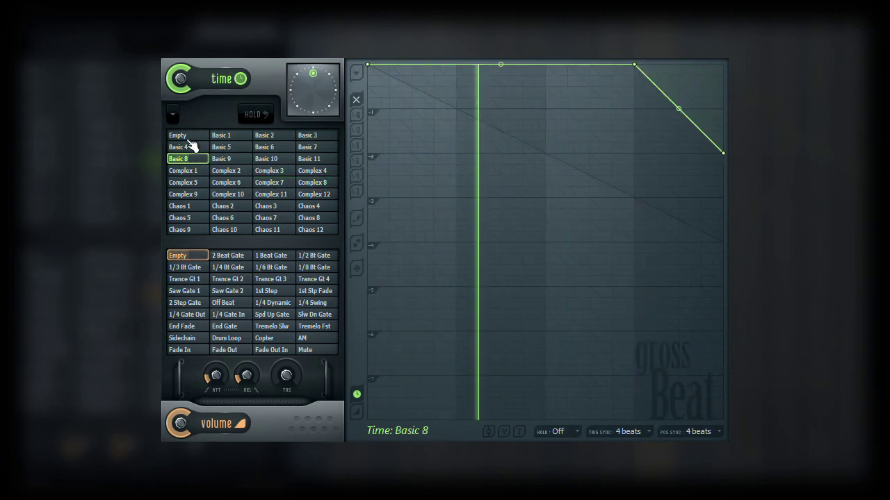
click(194, 136)
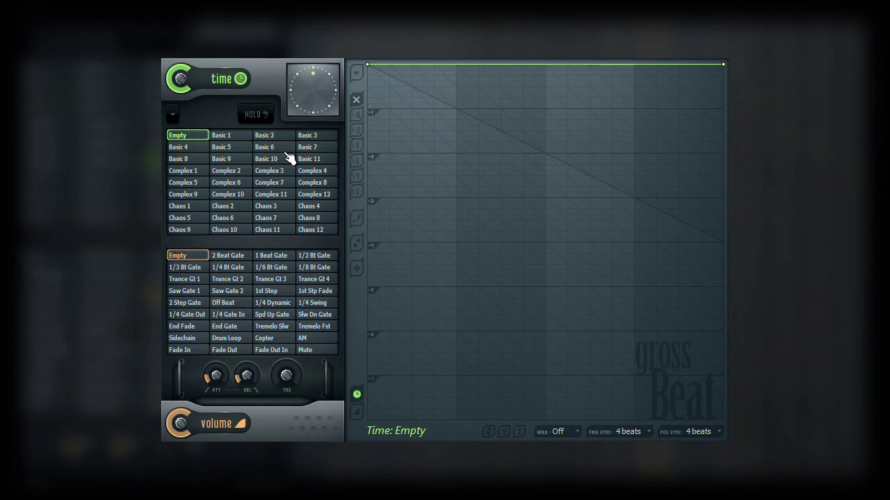
Preview the time envelopes of Basic 10, Basic 6, Basic 2, Complex 2, Complex 6 and Complex 7.
click(281, 159)
click(278, 146)
click(276, 137)
click(231, 174)
click(231, 186)
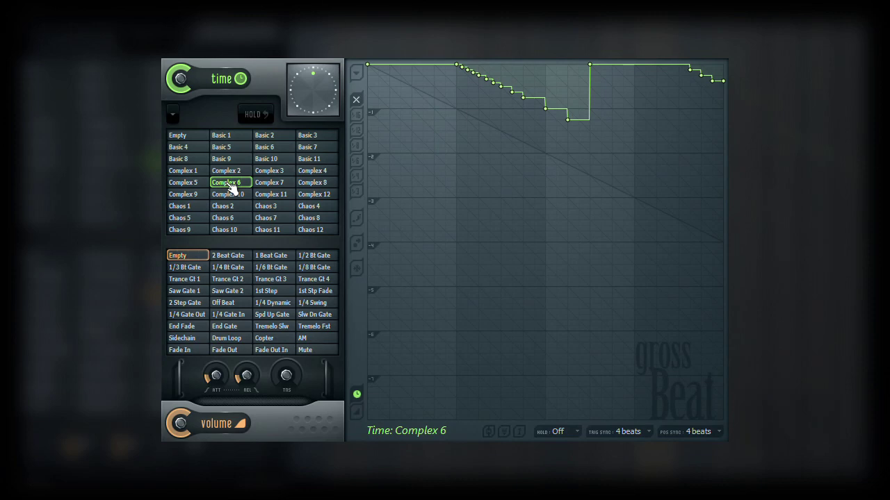
click(266, 185)
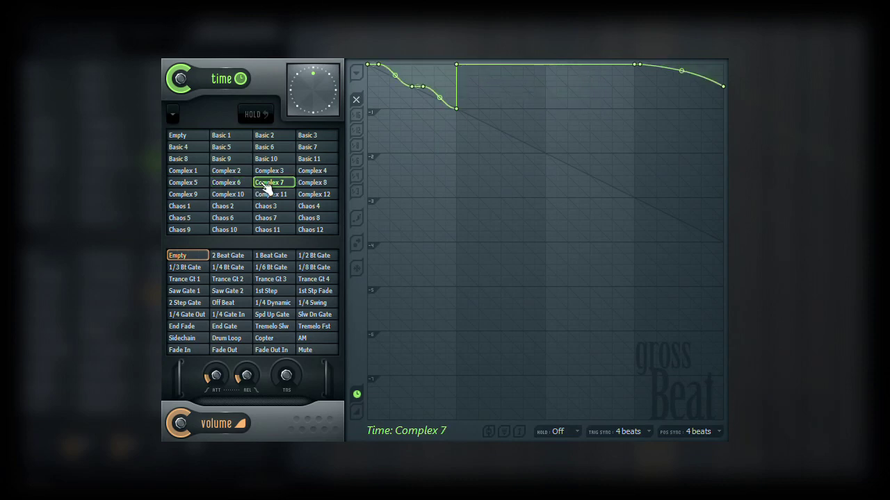
Select the Basic 1 time slot and rename it as My Time Slot.
click(198, 138)
click(223, 139)
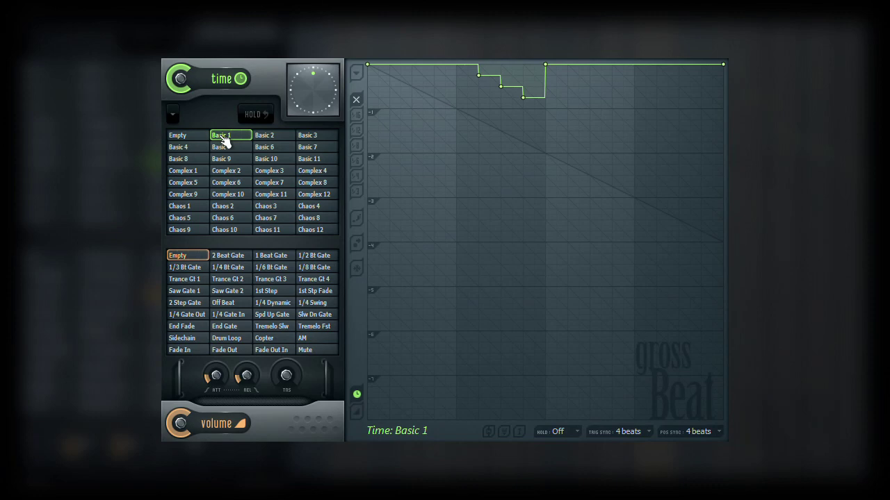
right_click(222, 140)
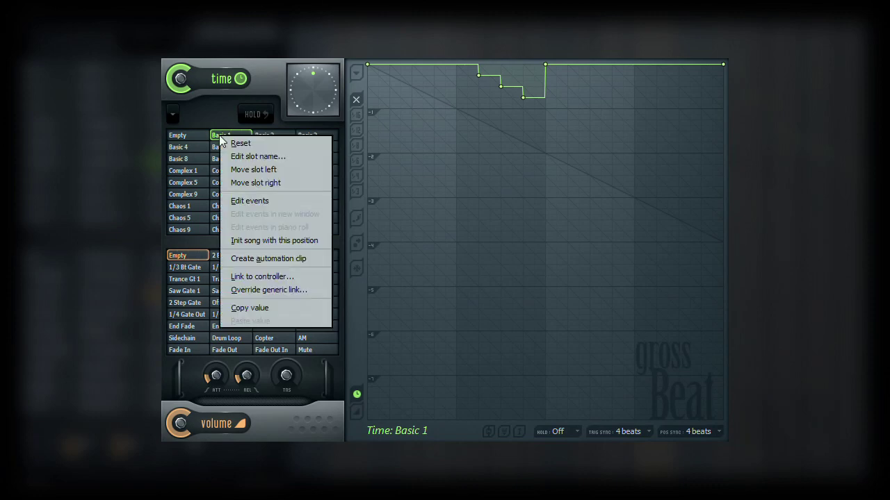
click(247, 157)
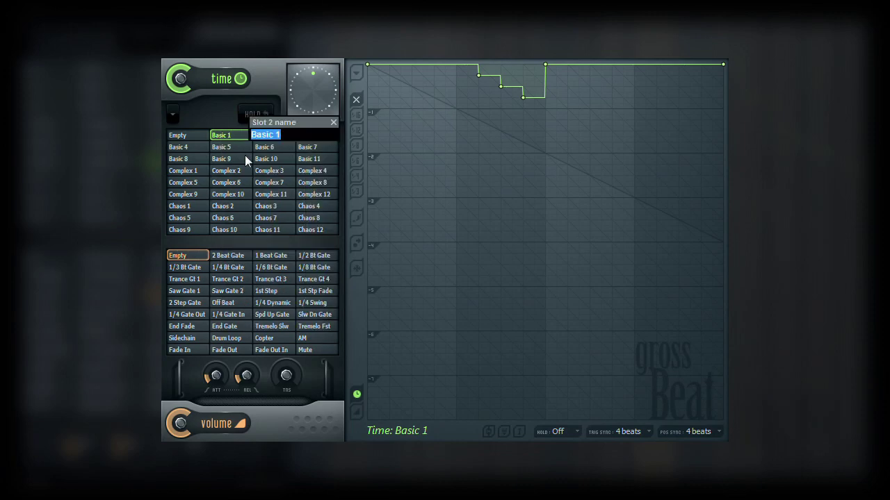
text(My Time Slot)
key(Return)
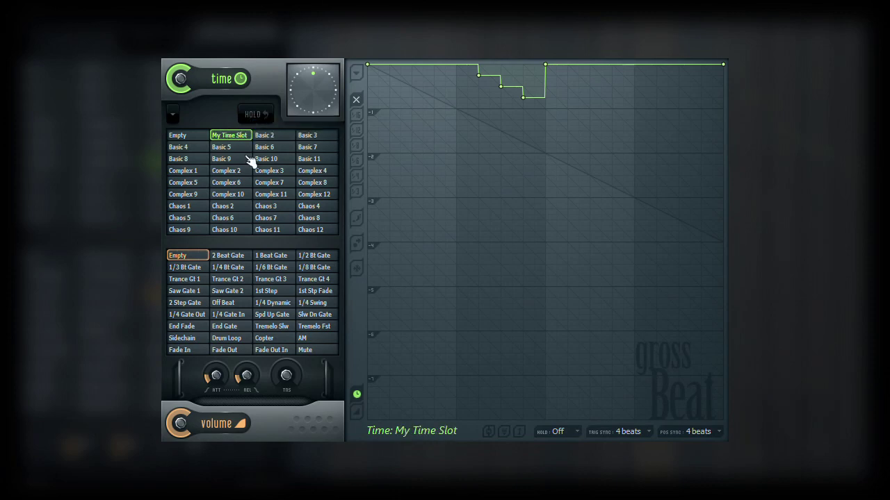
Rename the selected time slot as Another Slot Name.
click(433, 431)
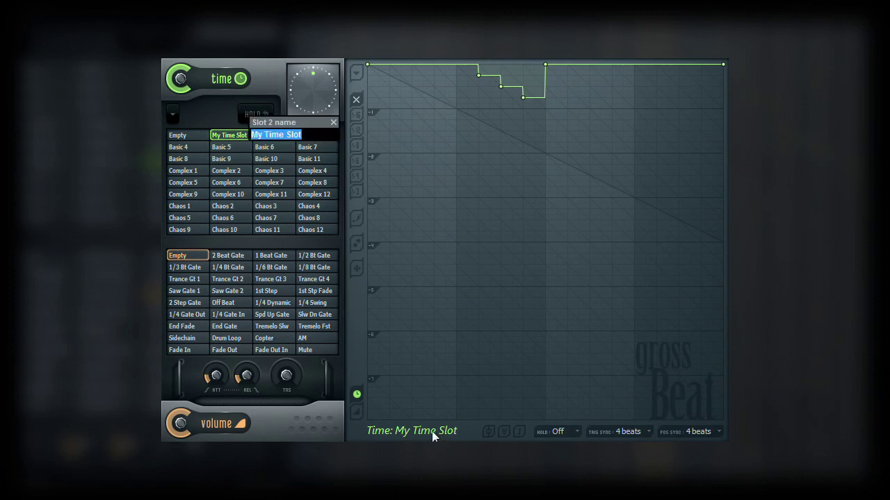
text(Another Sl)
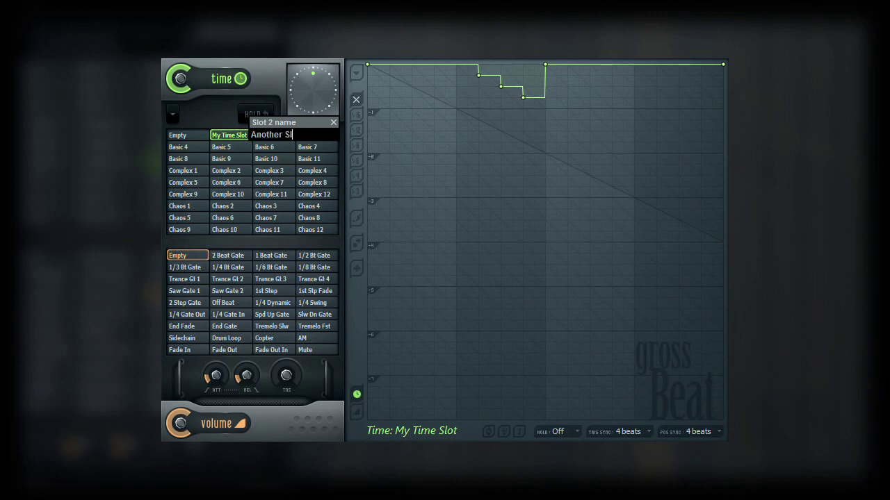
text(ot Name)
key(Return)
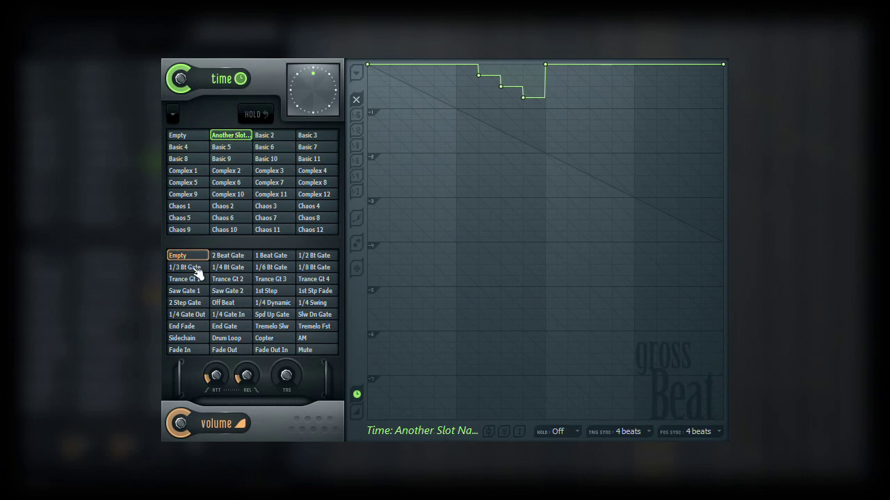
Preview the first row of time slots in order: Empty, the renamed slot, Basic 2 and Basic 3.
click(184, 137)
click(226, 138)
click(268, 137)
click(314, 138)
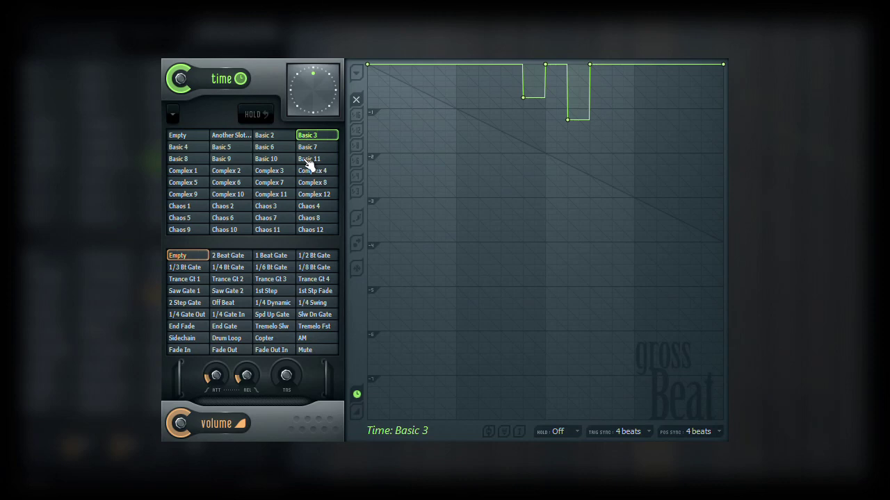
Preview the volume slots Empty, 2 Beat Gate, 1 Beat Gate, 1/2 Bt Gate and 1/8 Bt Gate.
click(187, 258)
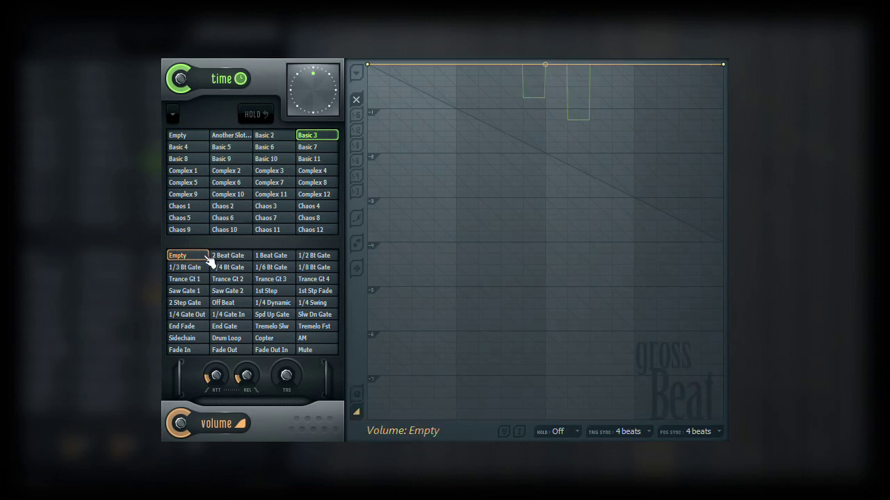
click(227, 257)
click(278, 259)
click(313, 259)
click(313, 269)
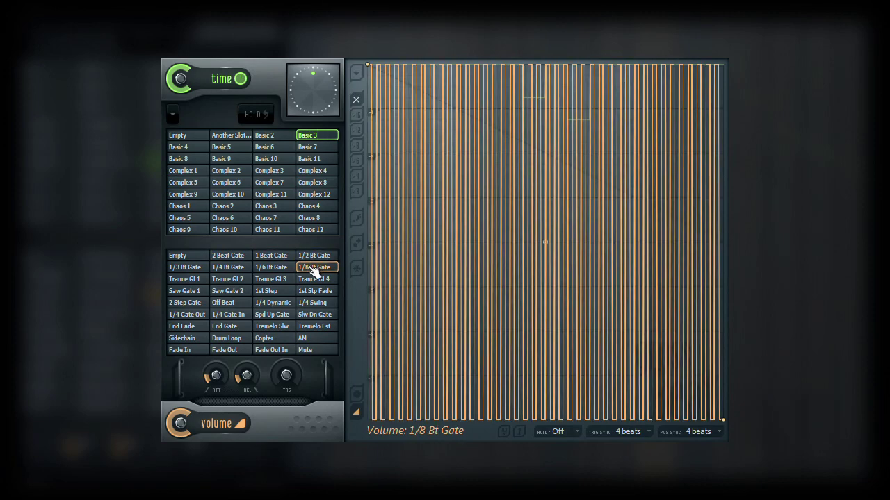
Look at the options of the 2 Beat Gate volume slot and compare its envelope with the Empty volume slot.
right_click(231, 262)
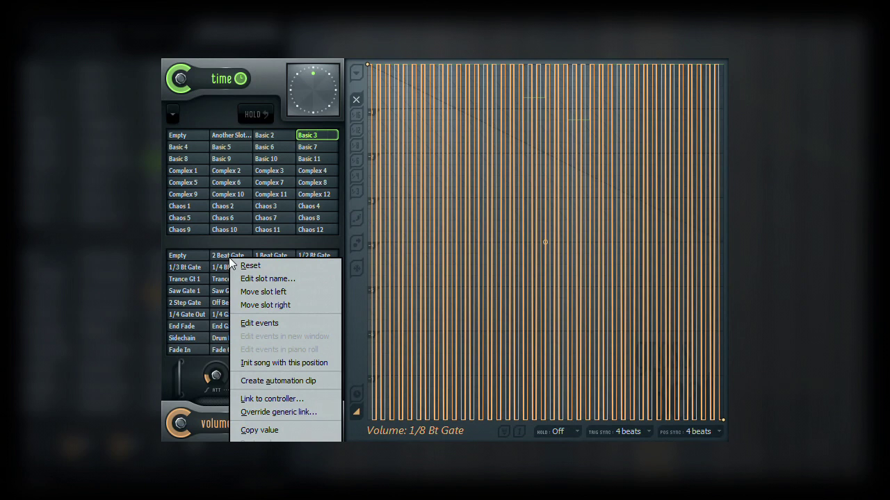
click(183, 259)
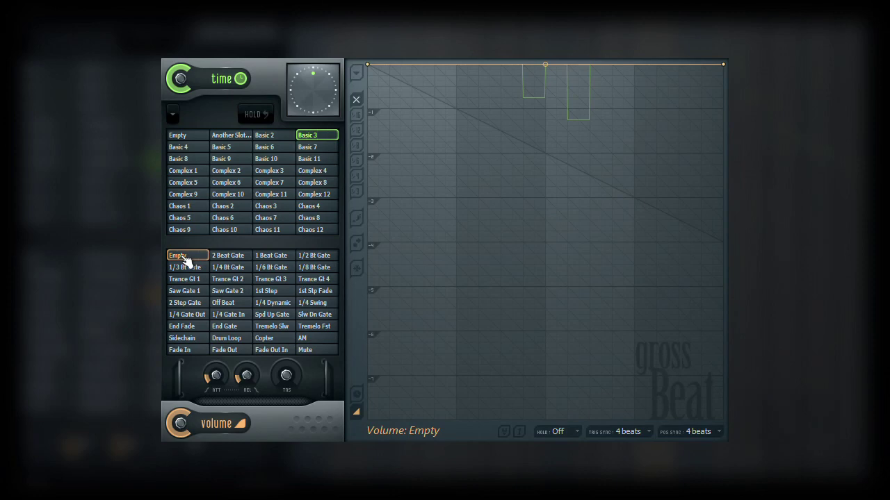
click(230, 259)
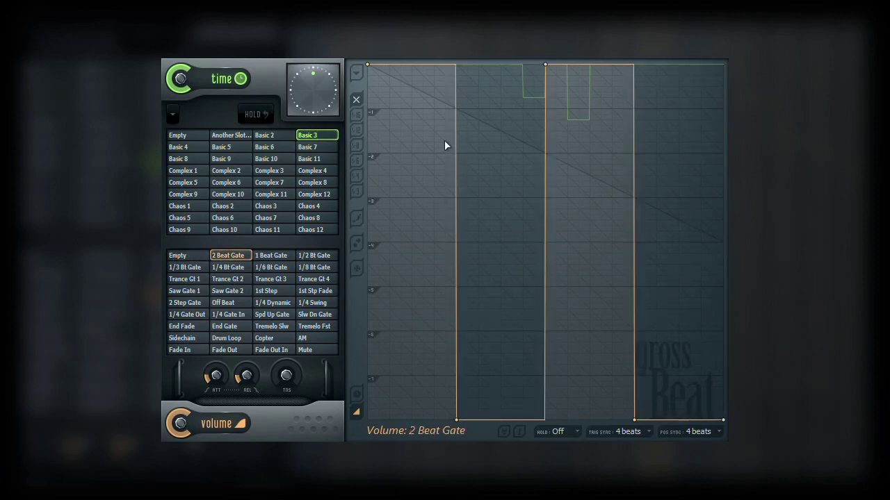
Try the time slot Chaos 3 with volume slot 1st Step, and Complex 7 with 1/4 Gate In.
click(276, 206)
click(278, 292)
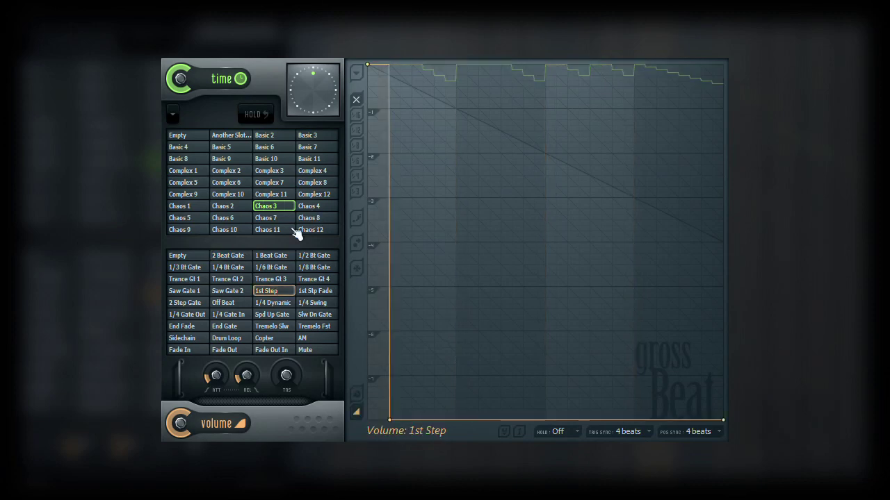
click(281, 184)
click(244, 317)
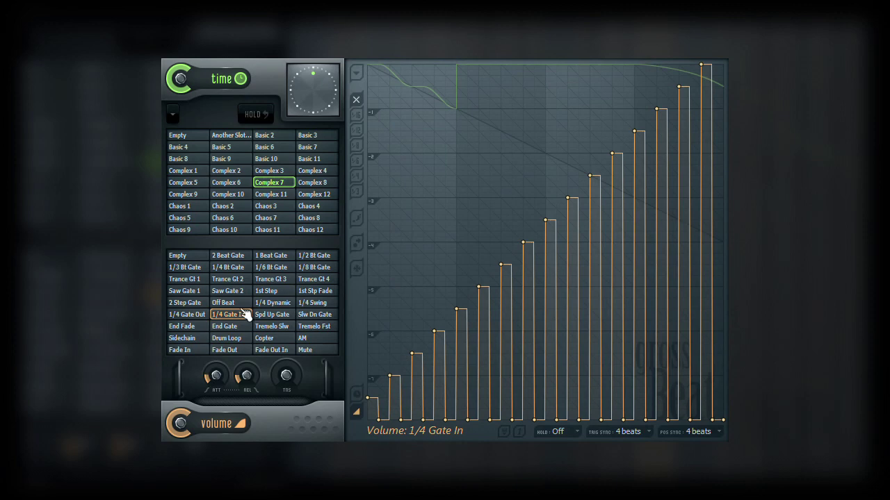
Link time and volume slot selection, and select the renamed time slot and Basic 2 together with their matching volume slots.
click(230, 136)
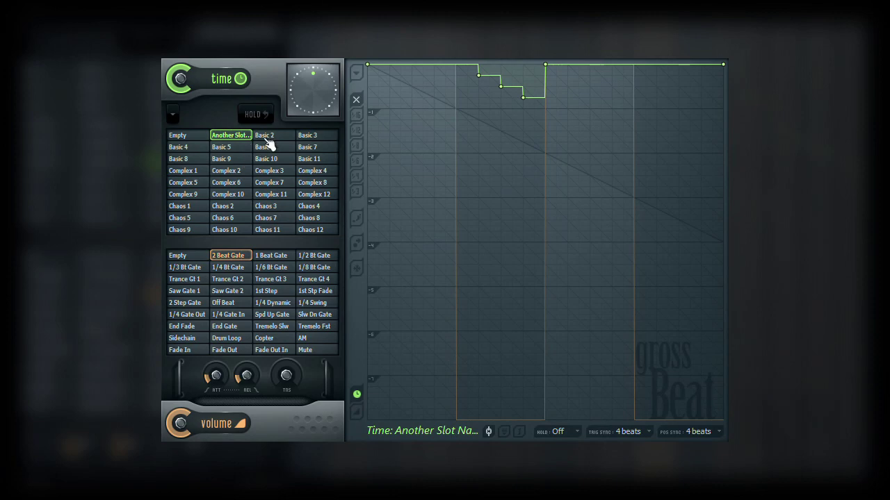
click(267, 139)
click(489, 431)
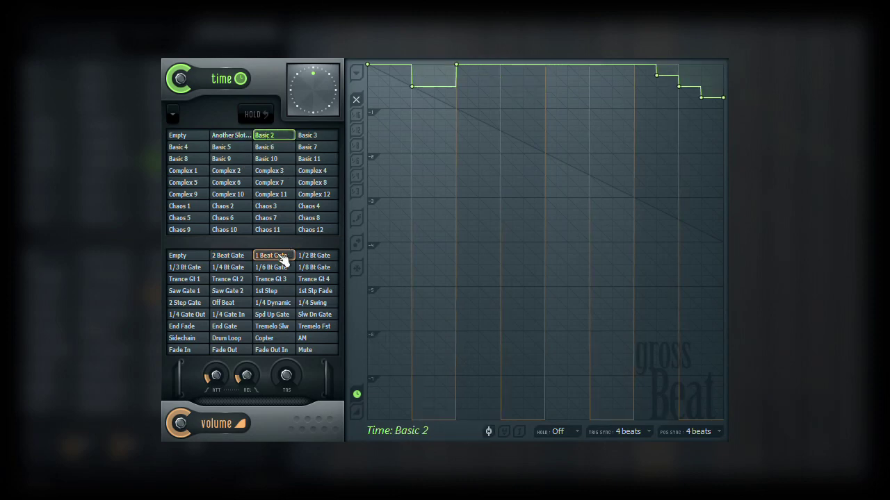
Alternate between the renamed time slot and Basic 2 with their linked volume slots, and start playback on Basic 2.
click(239, 139)
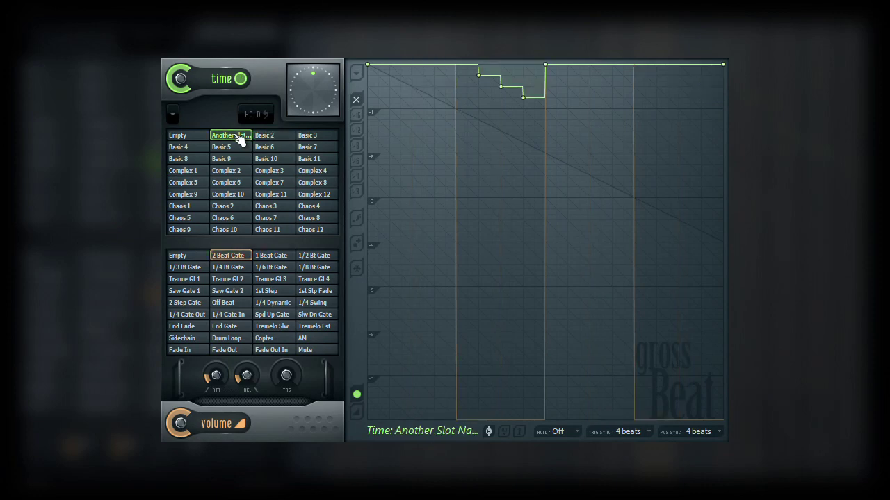
click(268, 137)
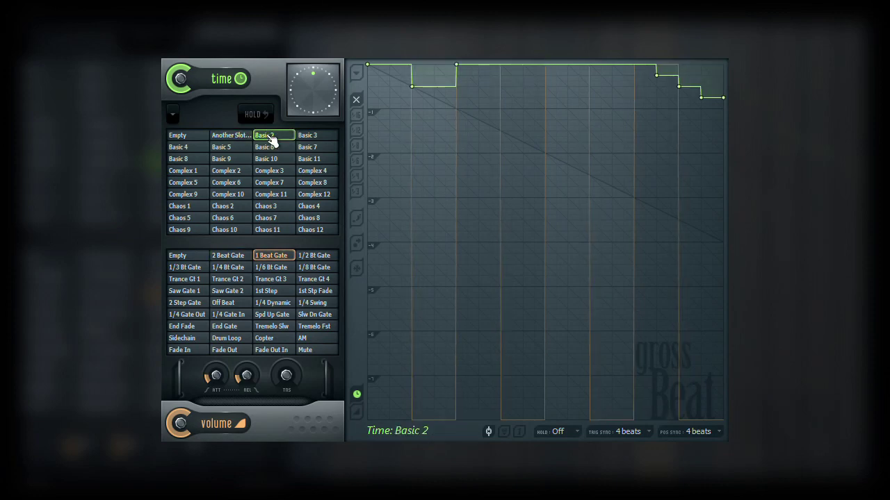
click(239, 139)
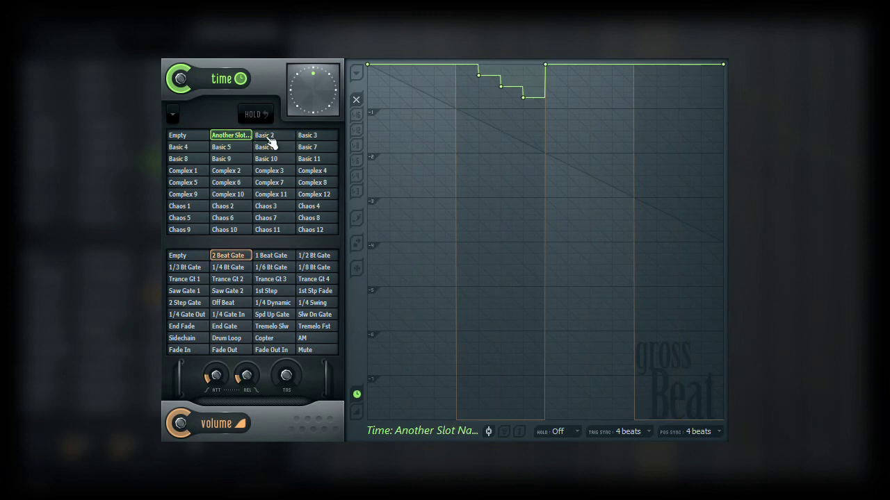
click(269, 140)
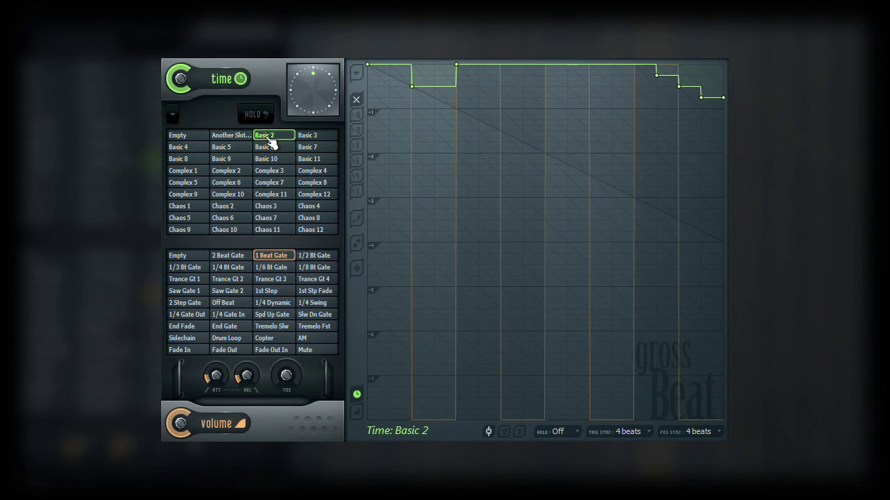
key(space)
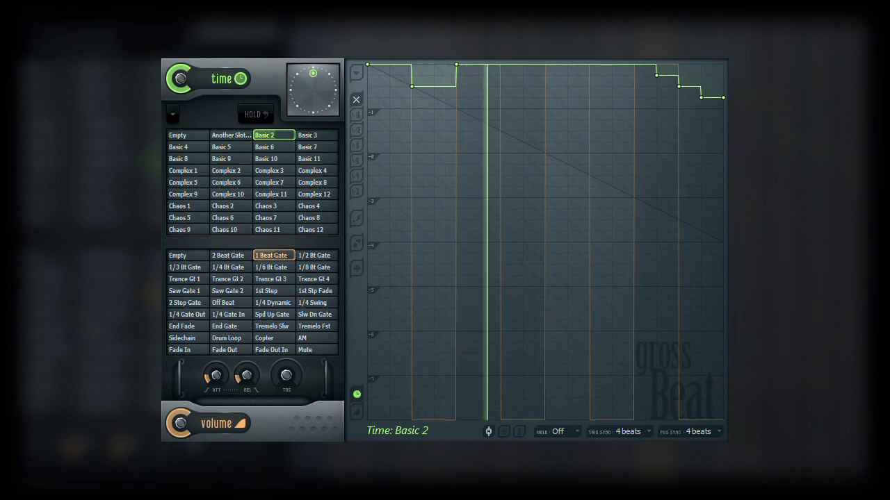
Adjust the time mix level while the Basic 3 time slot plays.
click(242, 147)
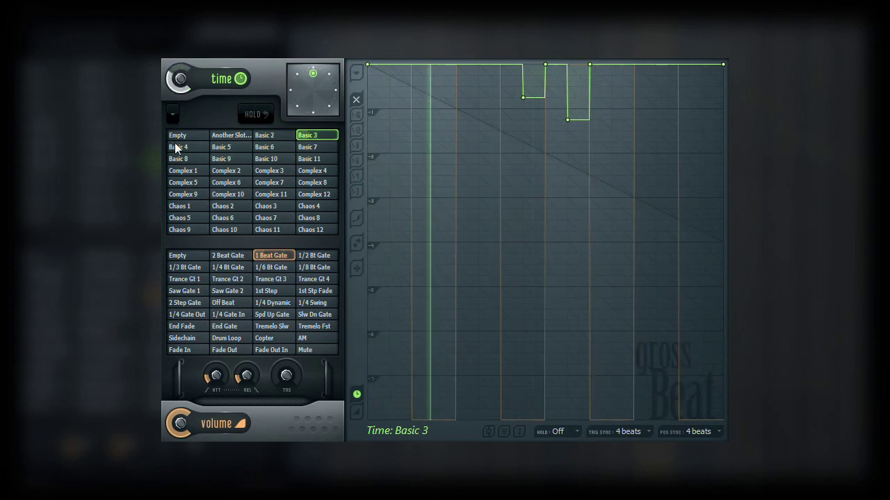
click(178, 78)
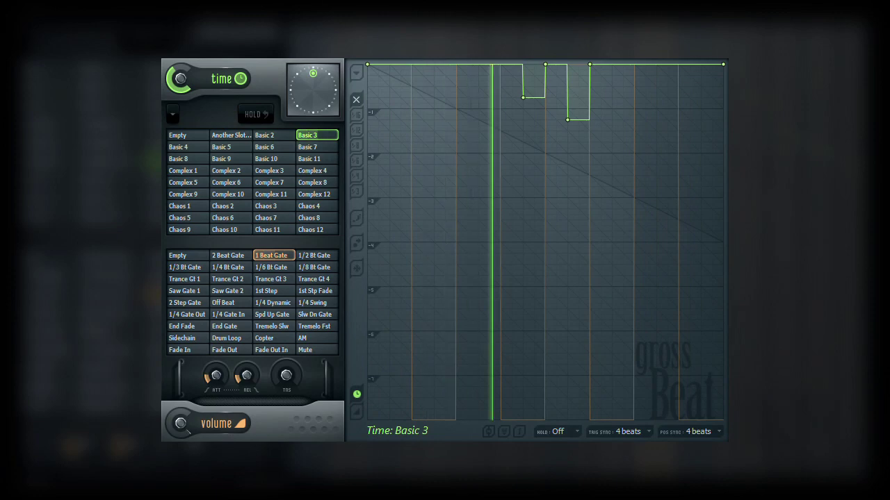
Try the volume slots Saw Gate 2 and 1/4 Dynamic, combining 1/4 Dynamic with the time slots Complex 7 and Complex 8.
click(223, 291)
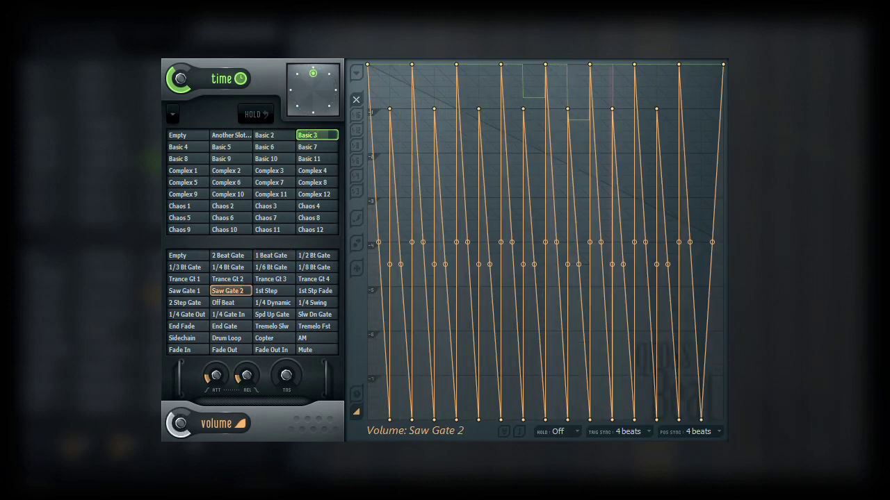
click(274, 303)
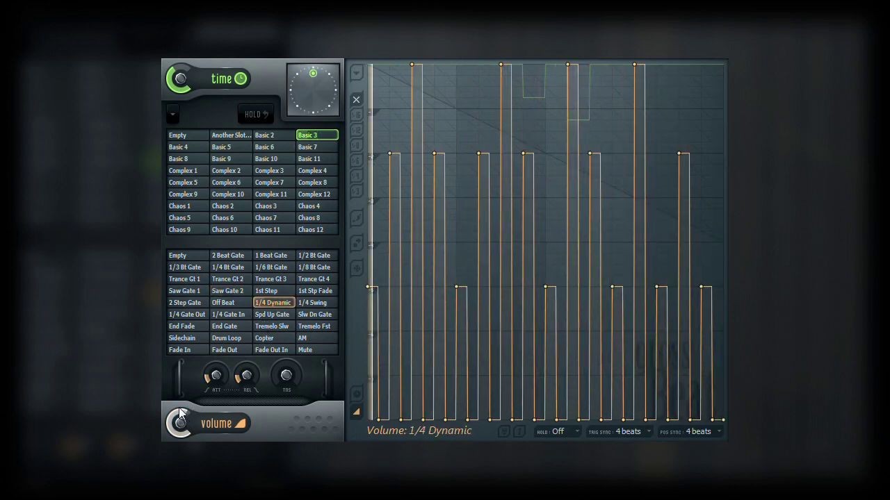
click(284, 187)
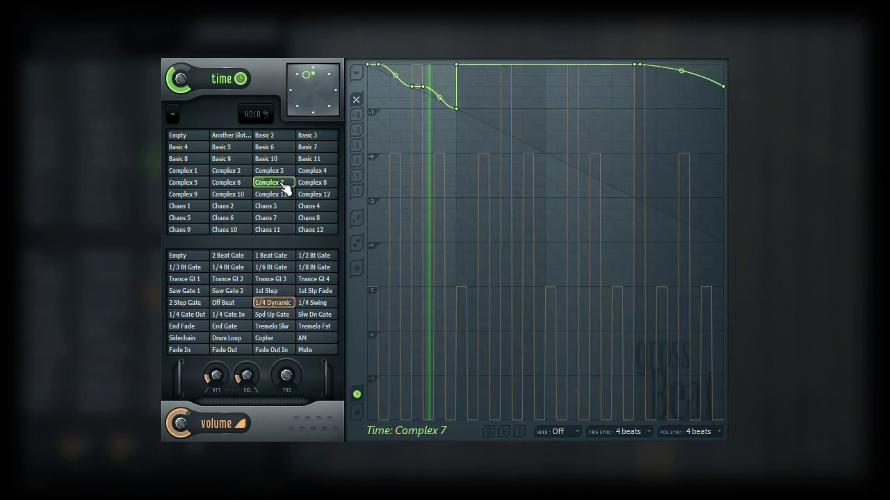
click(312, 186)
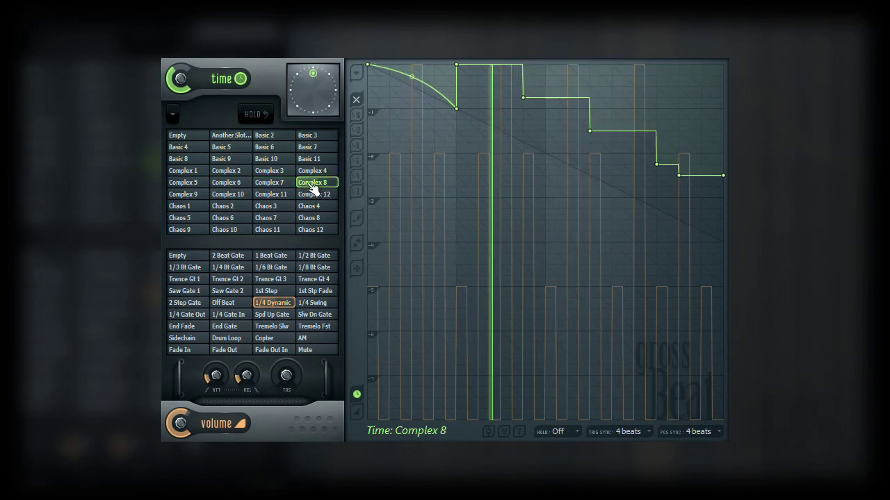